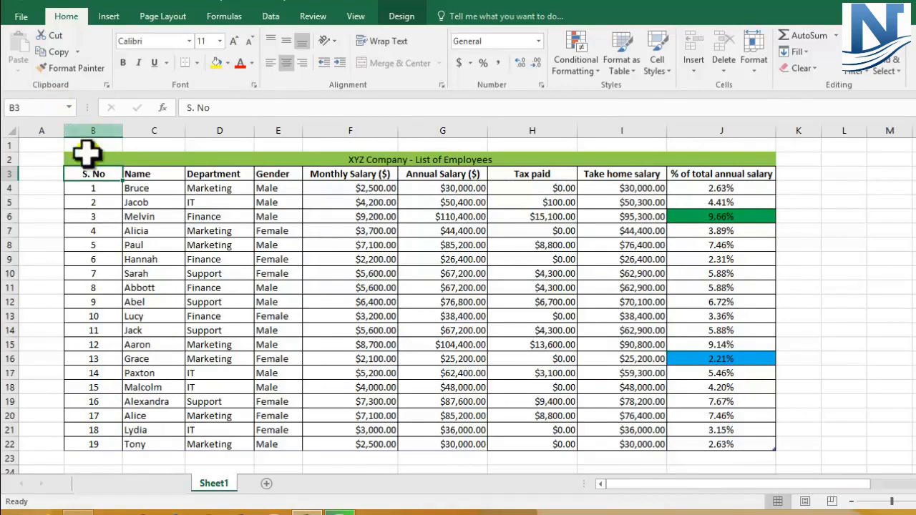
Step: Examine the employee table B2:J22 and compare the span of its merged title with columns G to J
left_click_drag(78, 160, 437, 443)
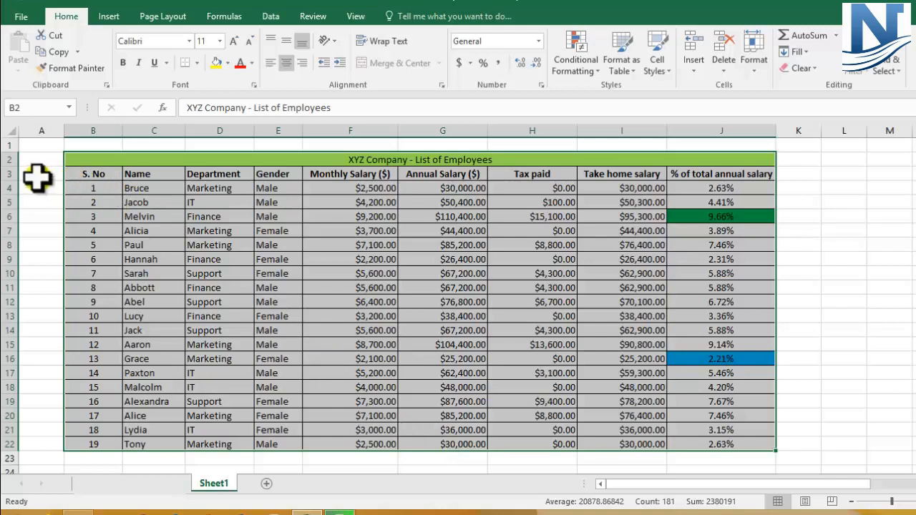
left_click(7, 173)
left_click(404, 264)
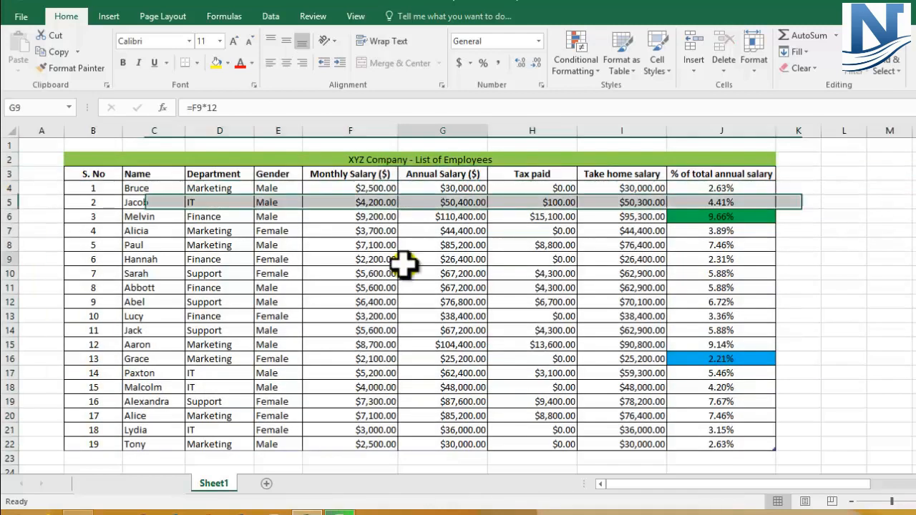
left_click(128, 158)
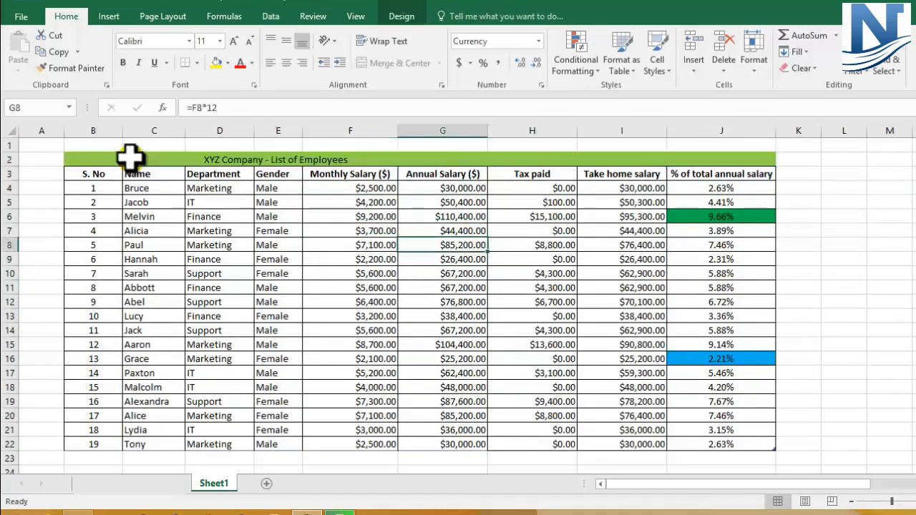
left_click(129, 156)
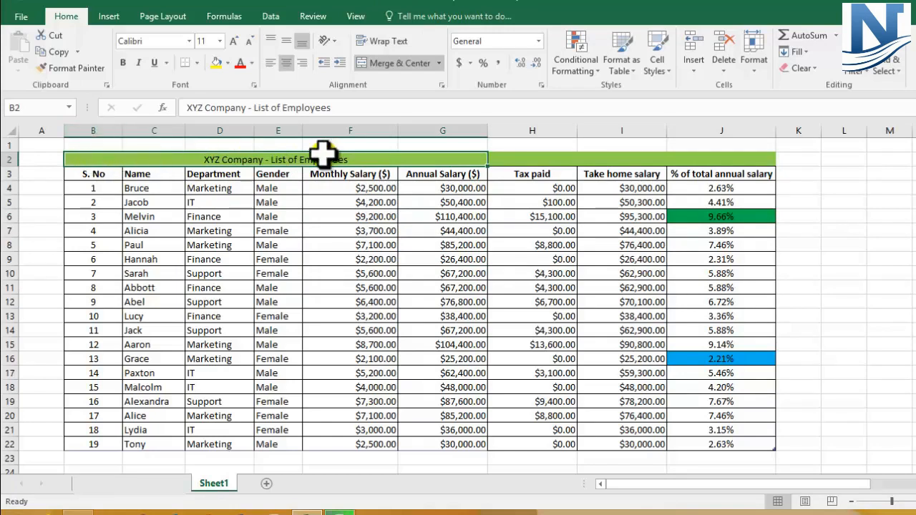
left_click(444, 129)
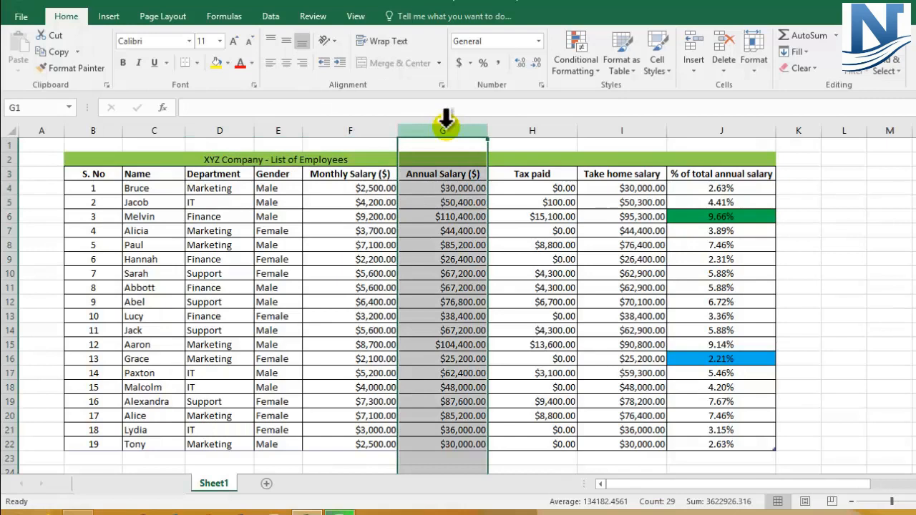
left_click(536, 131)
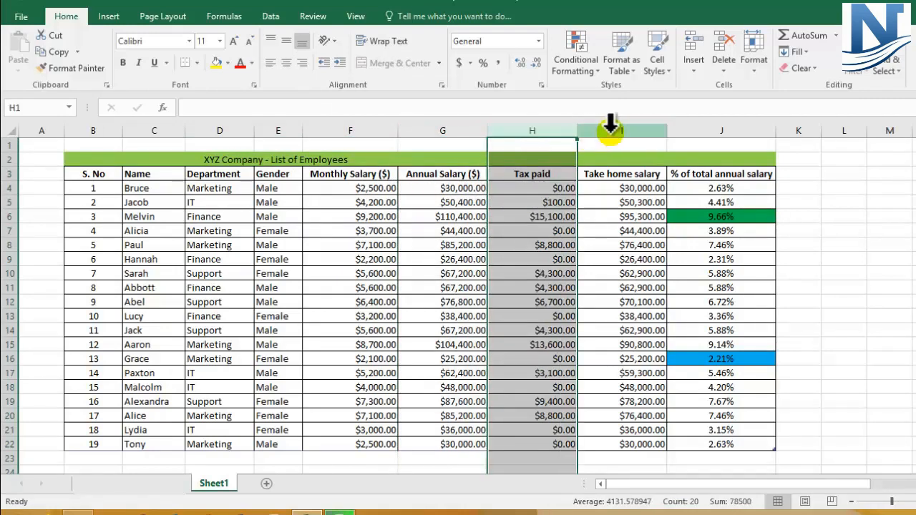
left_click(609, 128)
left_click(680, 131)
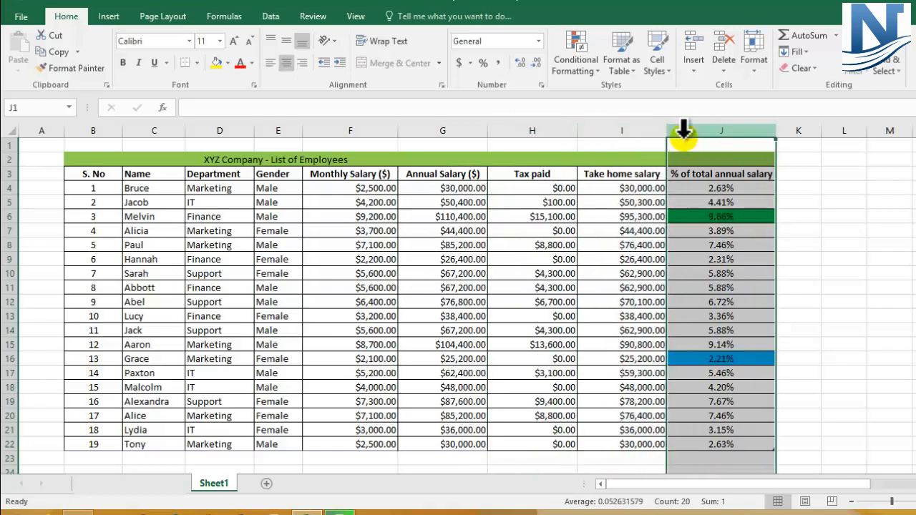
Step: Unmerge the table title in row 2, and merge and center it across B2:J2
left_click(292, 151)
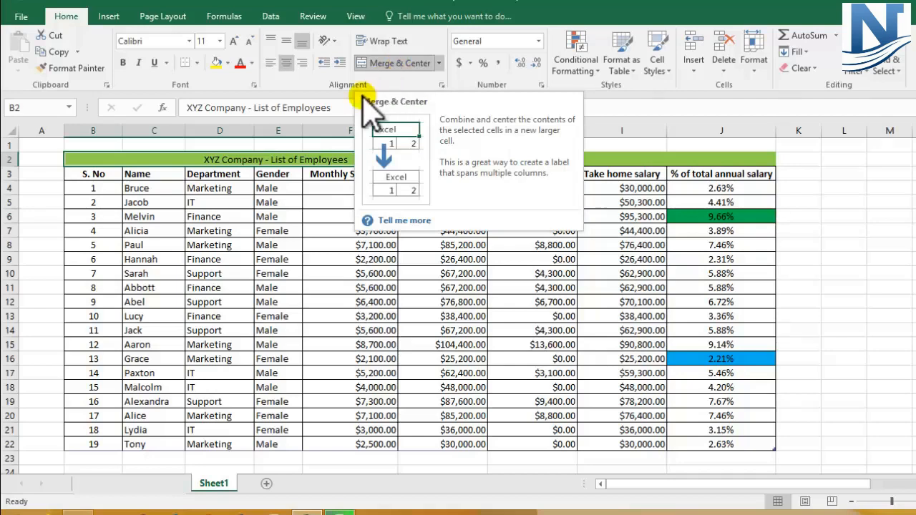
left_click(399, 63)
left_click(387, 202)
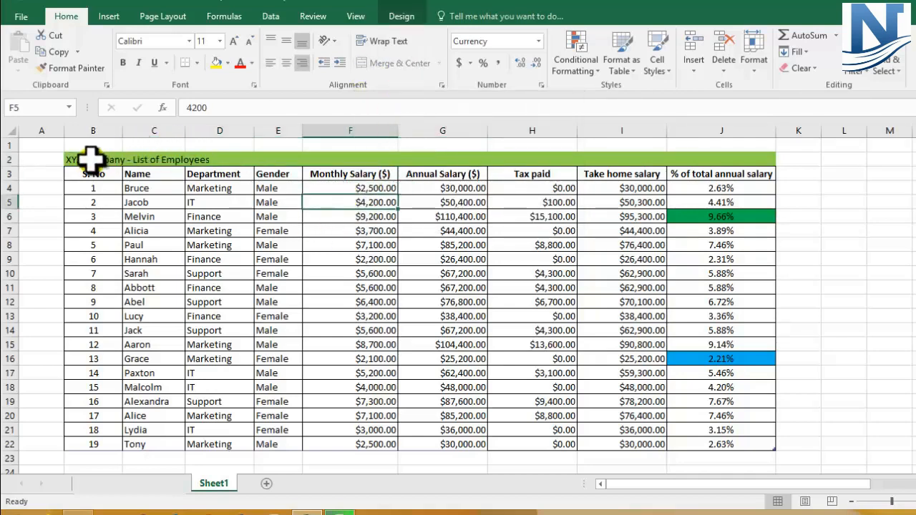
left_click_drag(91, 161, 716, 154)
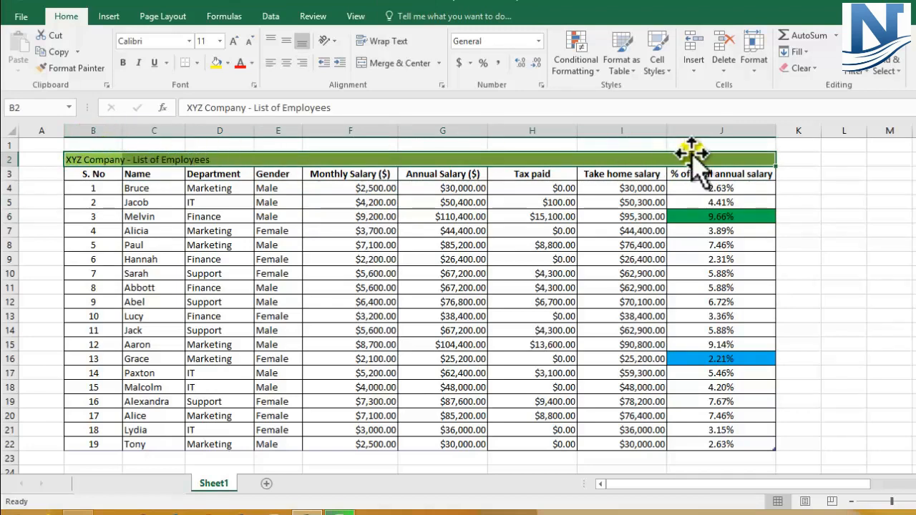
left_click(385, 62)
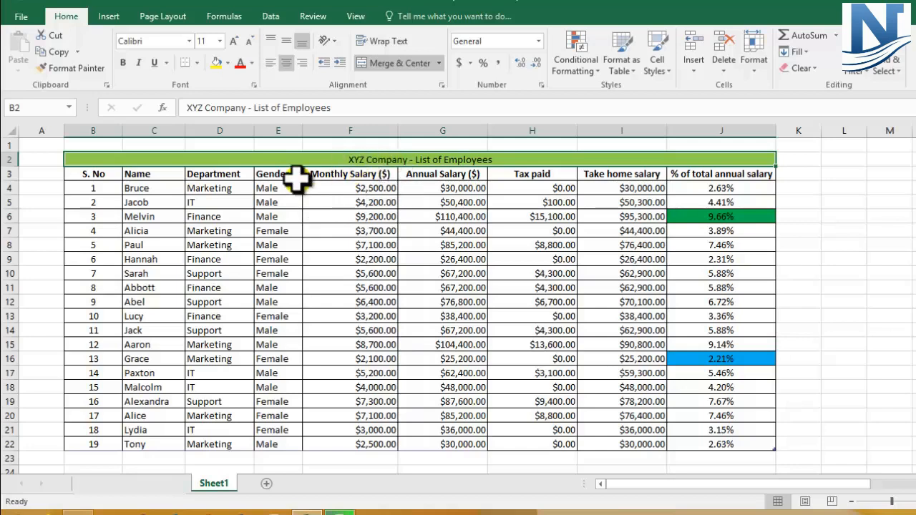
Step: Remove the applied cell borders from the employee table range B3:J22
left_click_drag(68, 176, 712, 447)
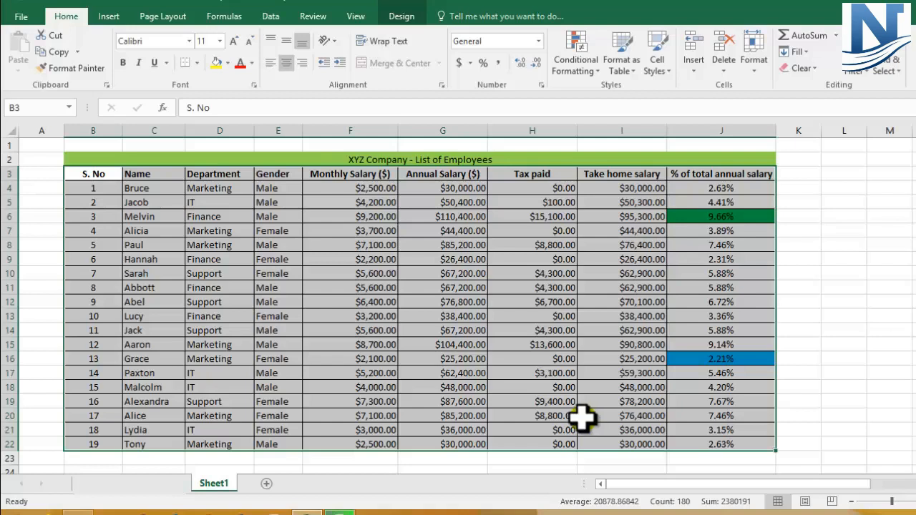
left_click(197, 63)
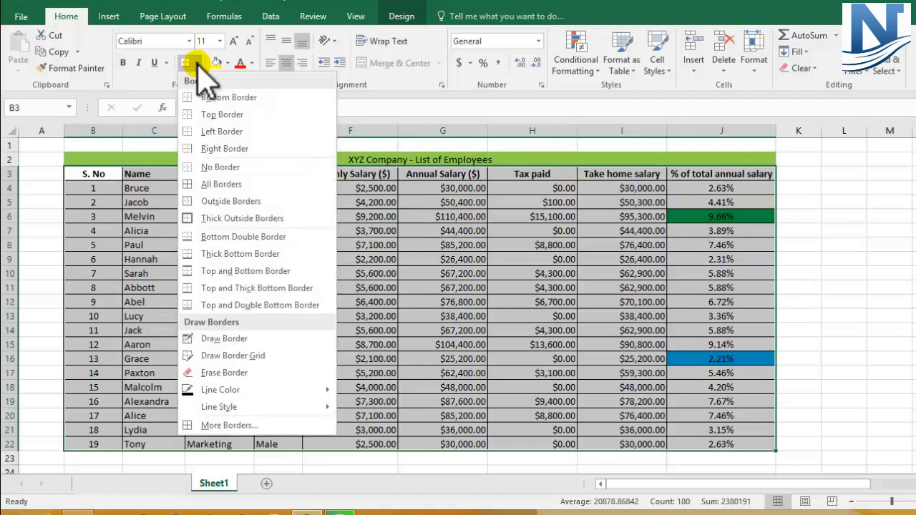
left_click(209, 167)
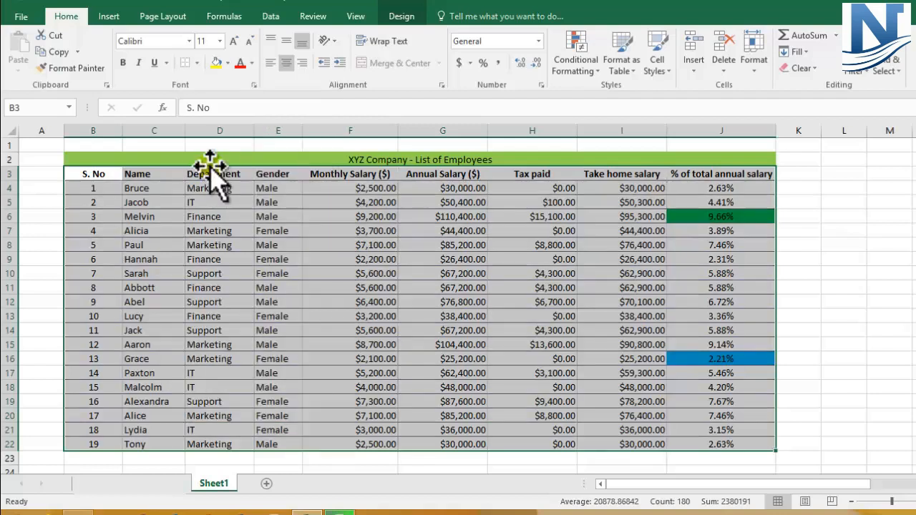
left_click(204, 244)
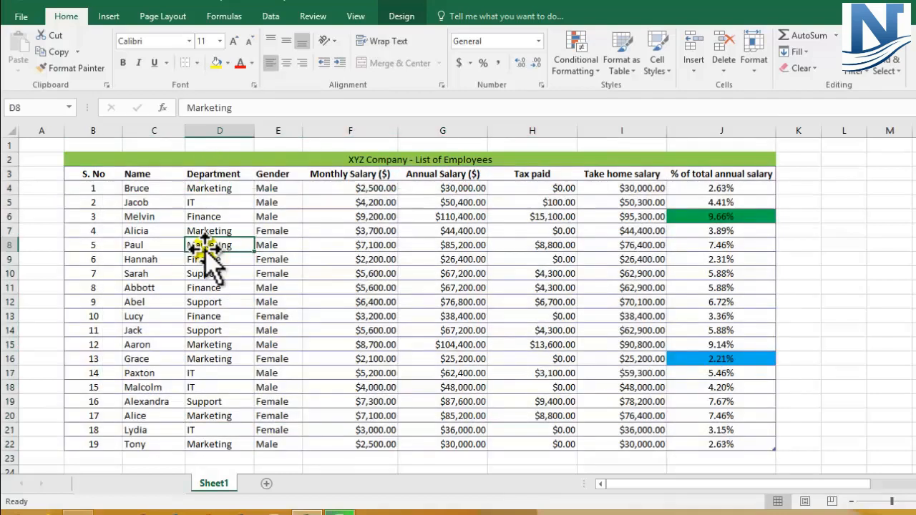
Step: Clear the conditional formatting rules from the entire sheet to remove the highlights in the % of total annual salary column
left_click(694, 344)
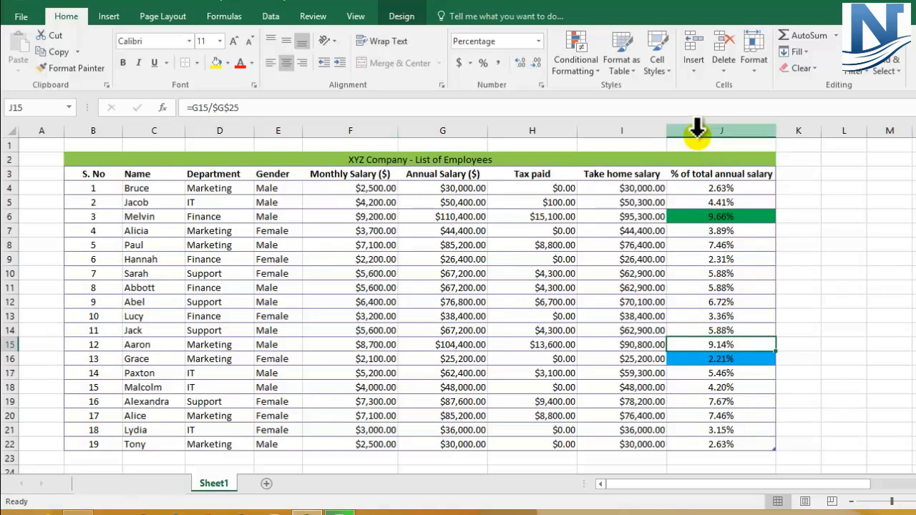
left_click(700, 213)
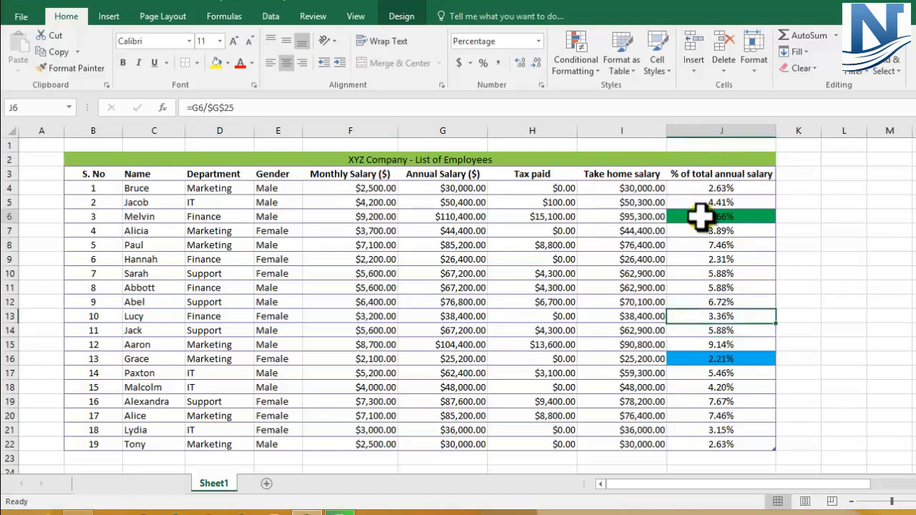
left_click(699, 355)
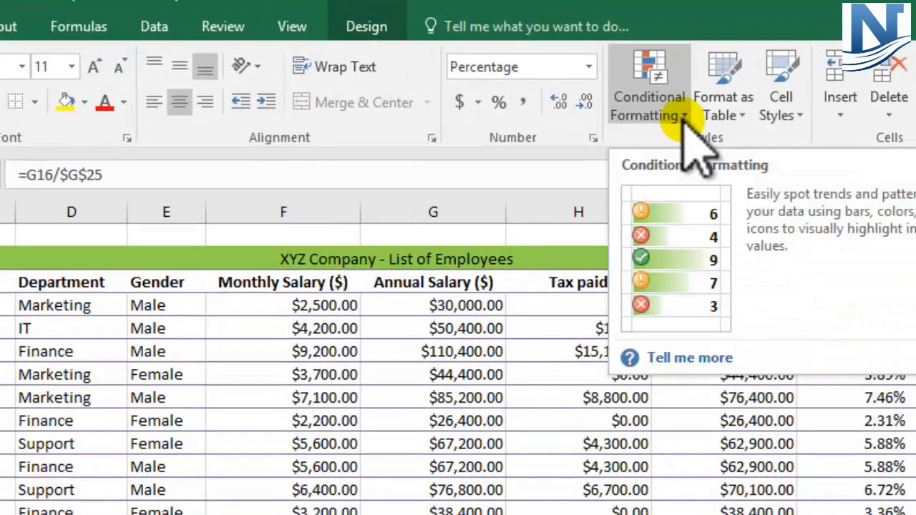
left_click(667, 114)
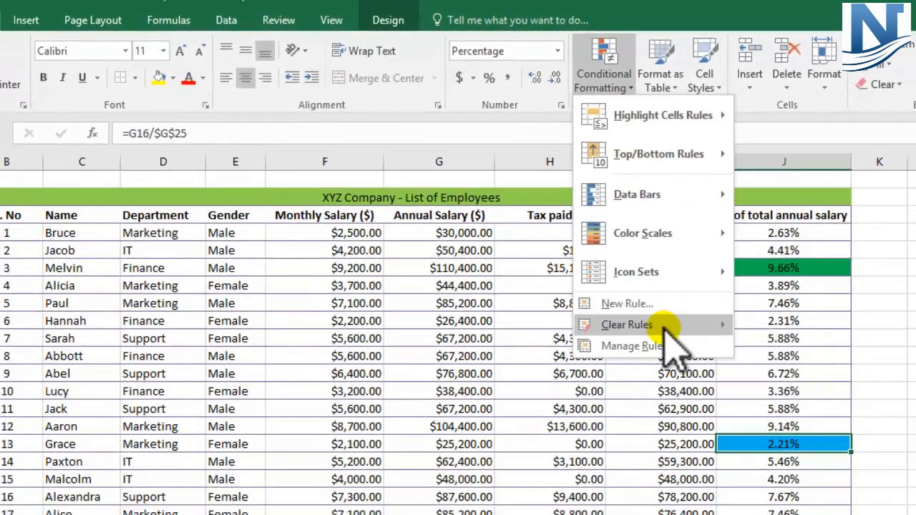
mouse_move(708, 398)
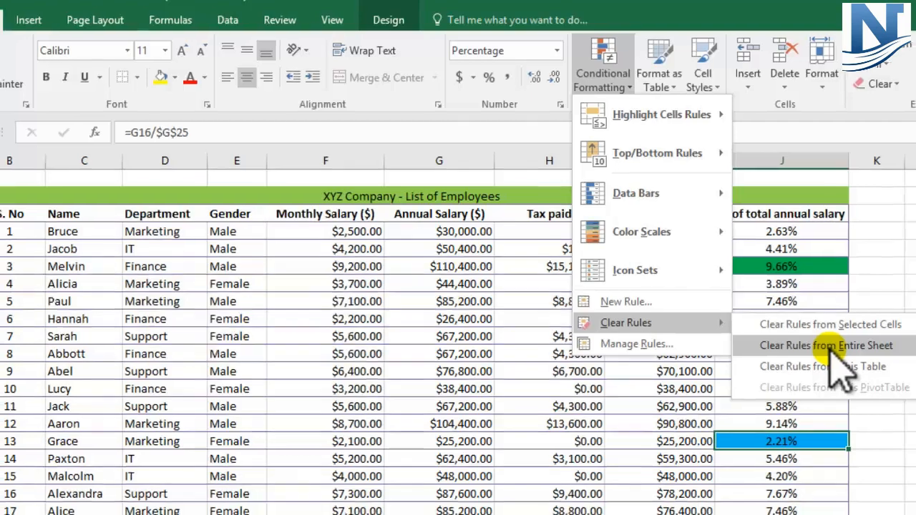
left_click(833, 349)
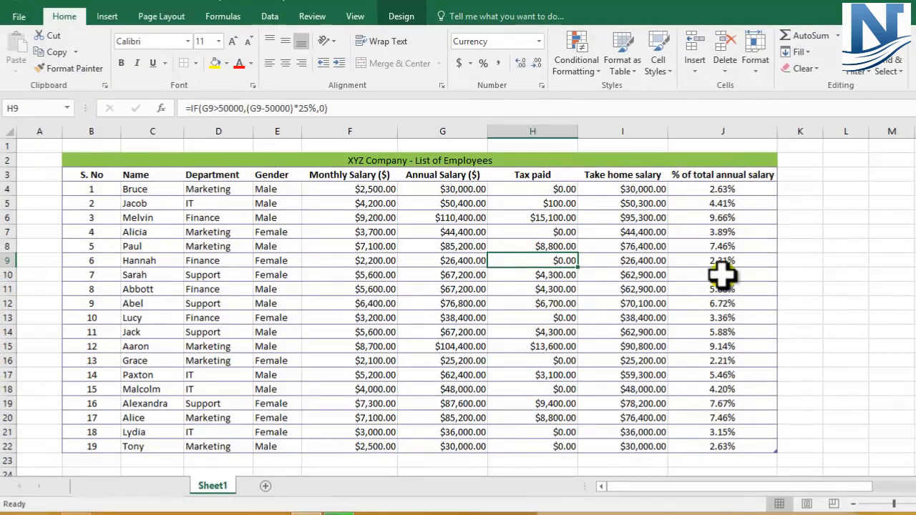
left_click(286, 331)
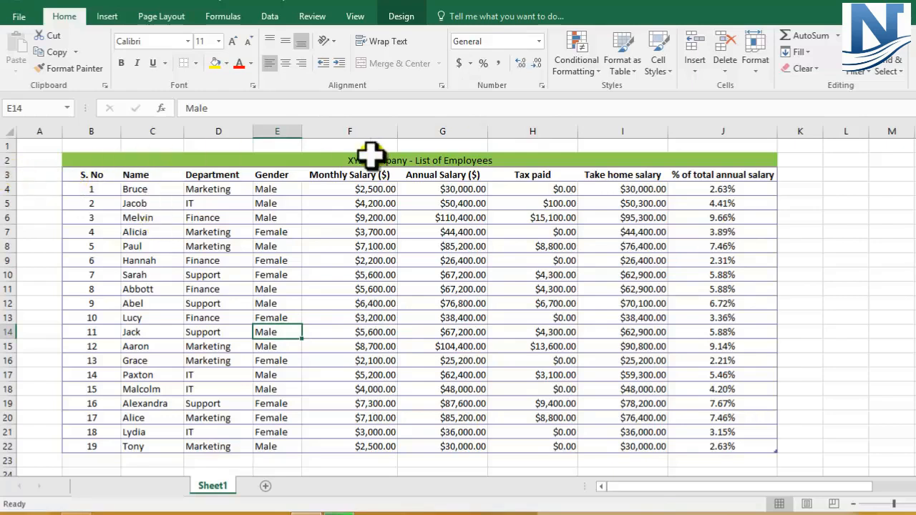
Step: Narrow columns F through J to roughly the width of the figures in their data rows
left_click_drag(357, 189, 361, 446)
left_click_drag(307, 191, 323, 447)
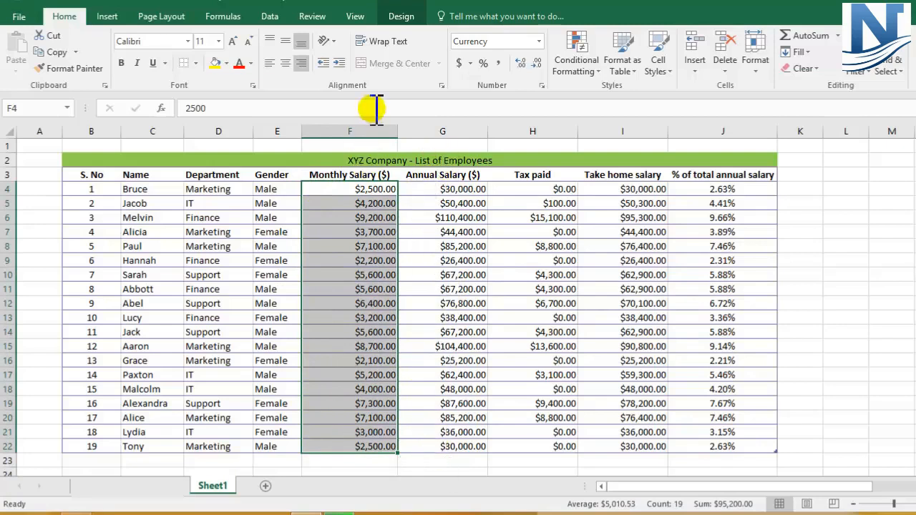
left_click(435, 229)
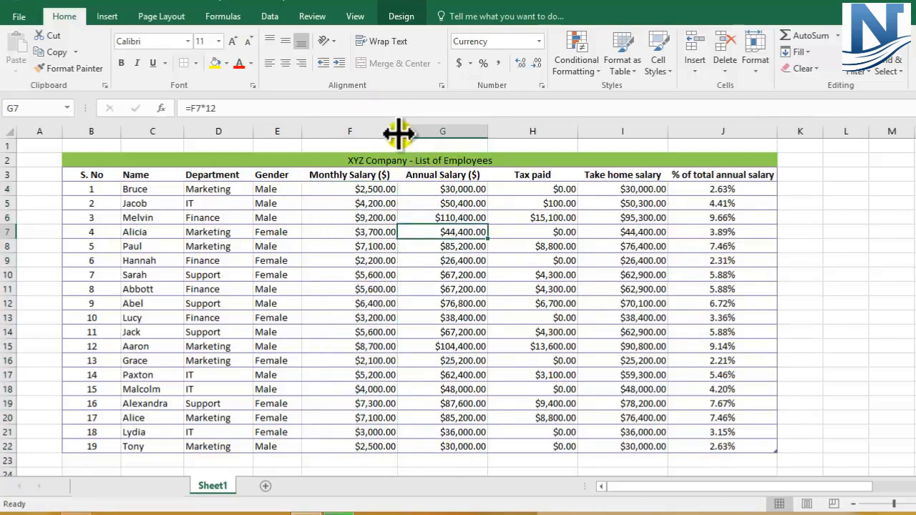
left_click_drag(396, 131, 396, 131)
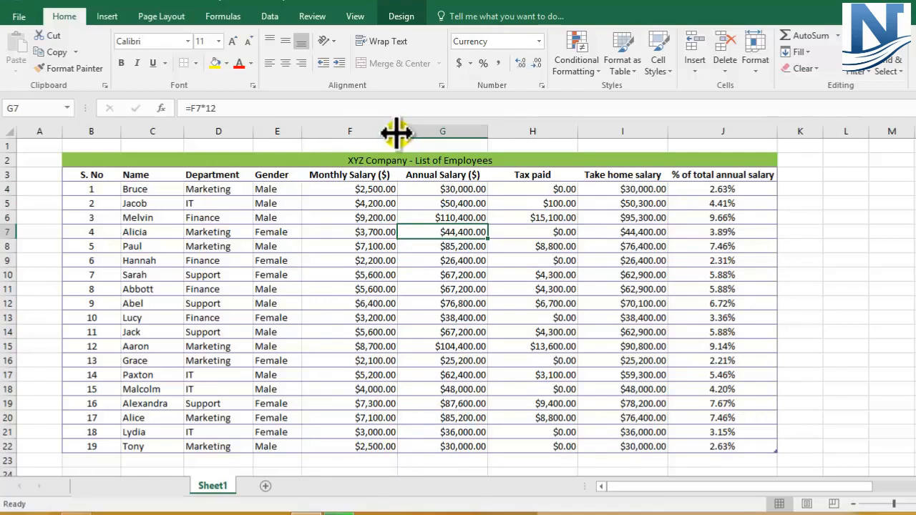
left_click_drag(396, 131, 354, 137)
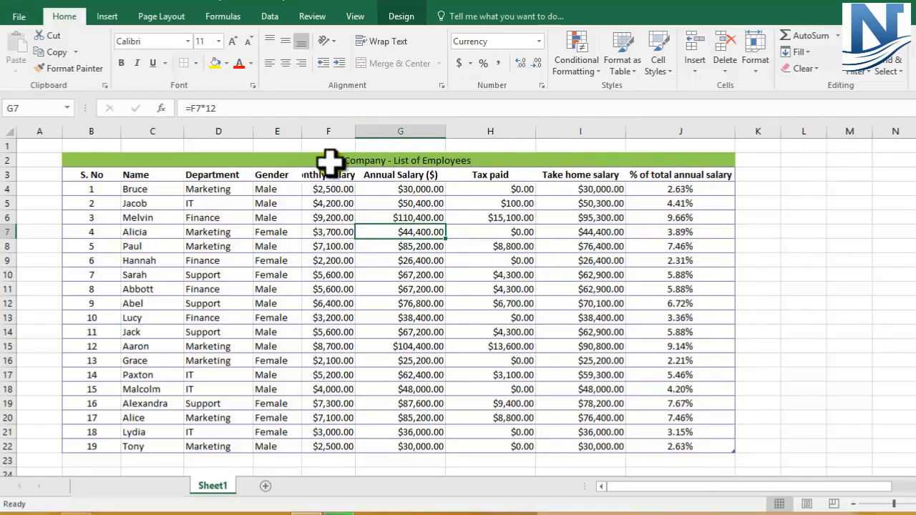
left_click_drag(448, 125, 417, 142)
left_click_drag(506, 132, 469, 148)
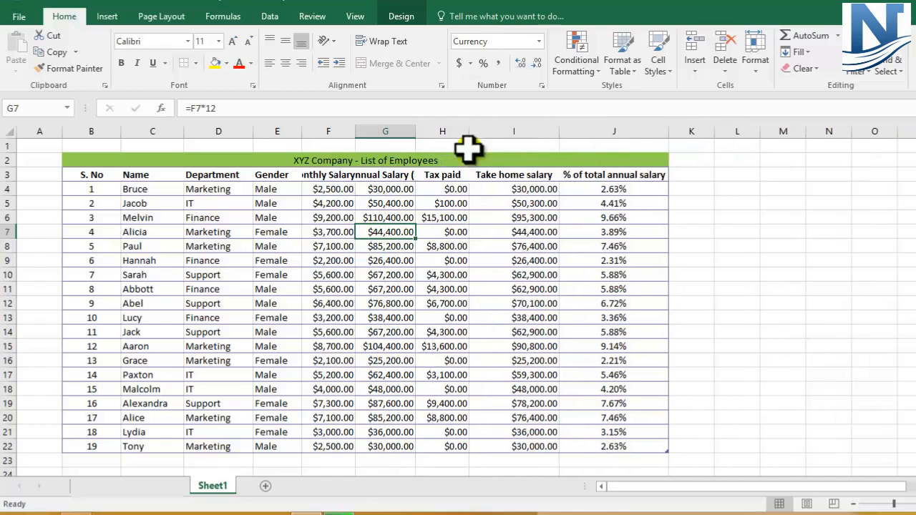
left_click_drag(556, 129, 528, 141)
left_click_drag(639, 129, 593, 139)
left_click(733, 247)
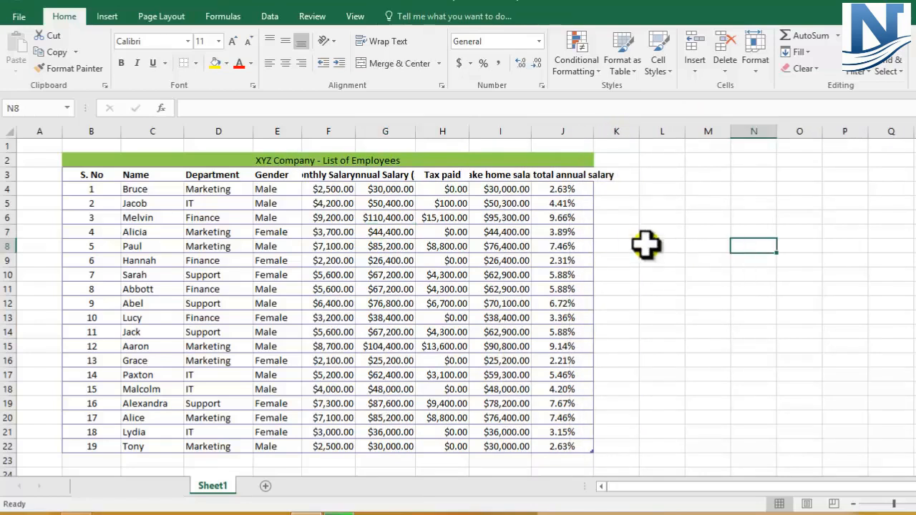
Step: Wrap the text of the header cells F3 through J3, from Monthly Salary ($) to % of total annual salary
left_click(311, 176)
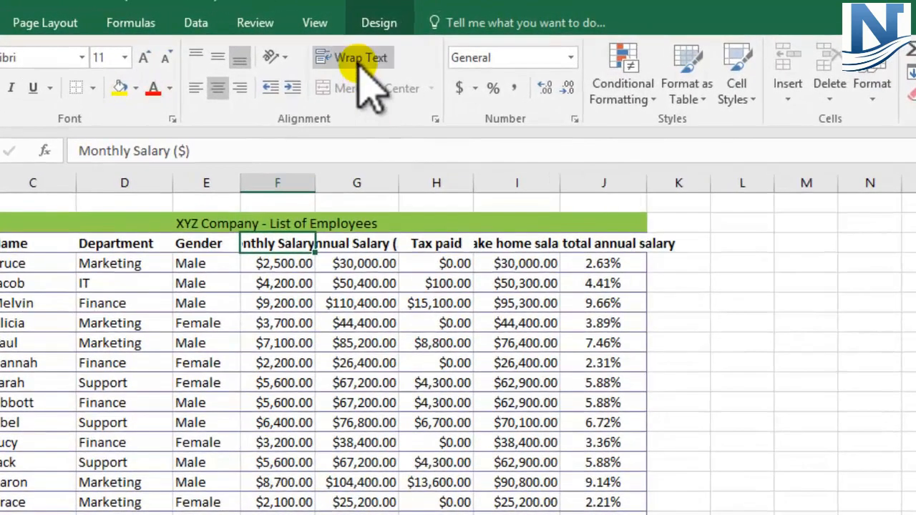
left_click(387, 42)
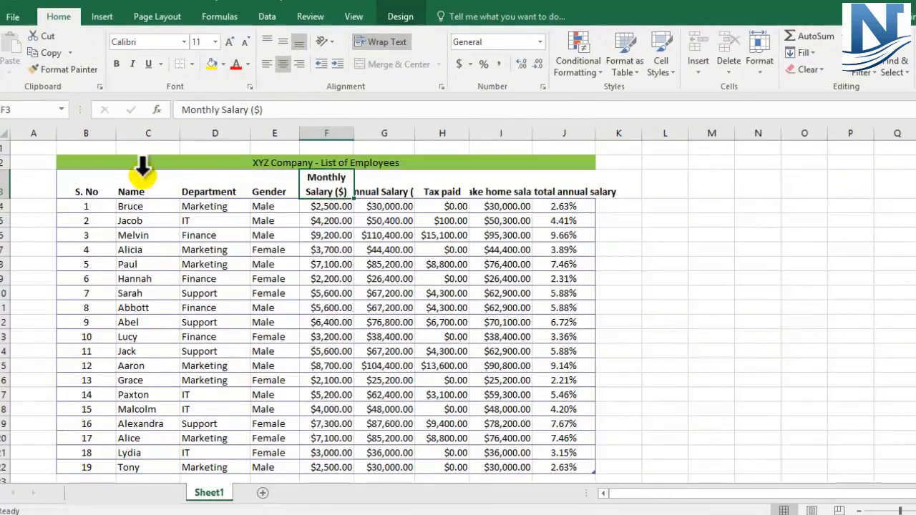
left_click(4, 186)
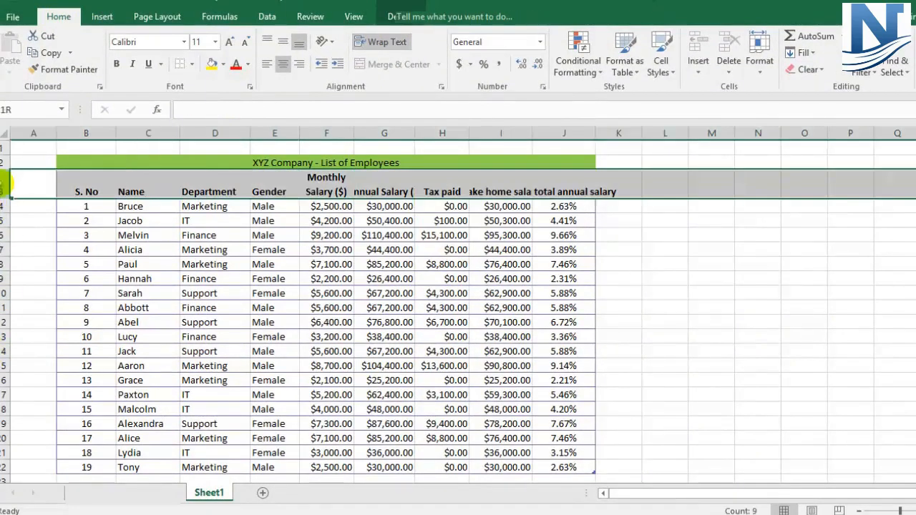
left_click(314, 183)
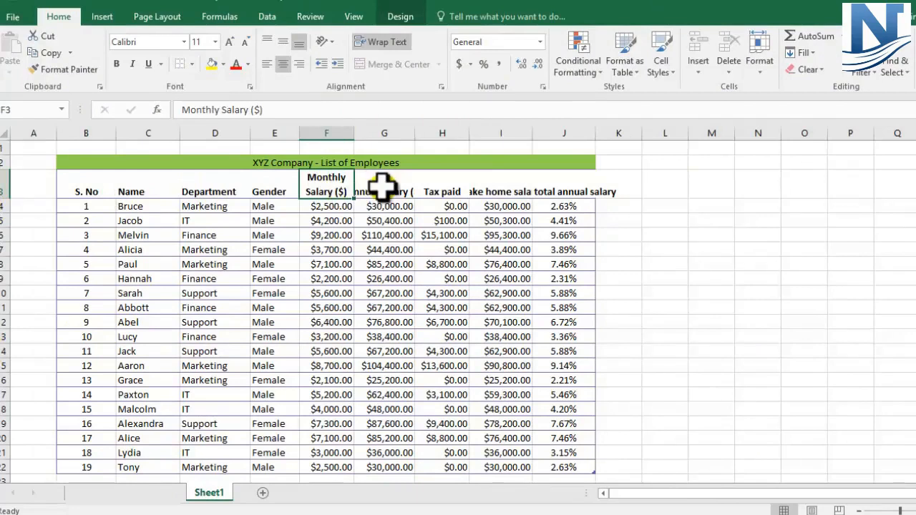
left_click_drag(383, 186, 561, 185)
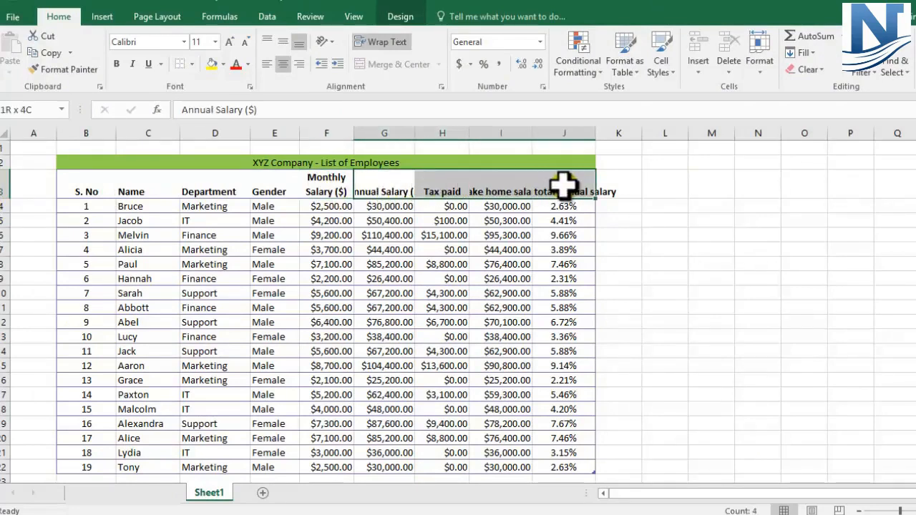
left_click(384, 42)
left_click(662, 279)
Step: Vertically center the text of all table headers in B3:J3 with Middle Align
left_click_drag(86, 202, 556, 194)
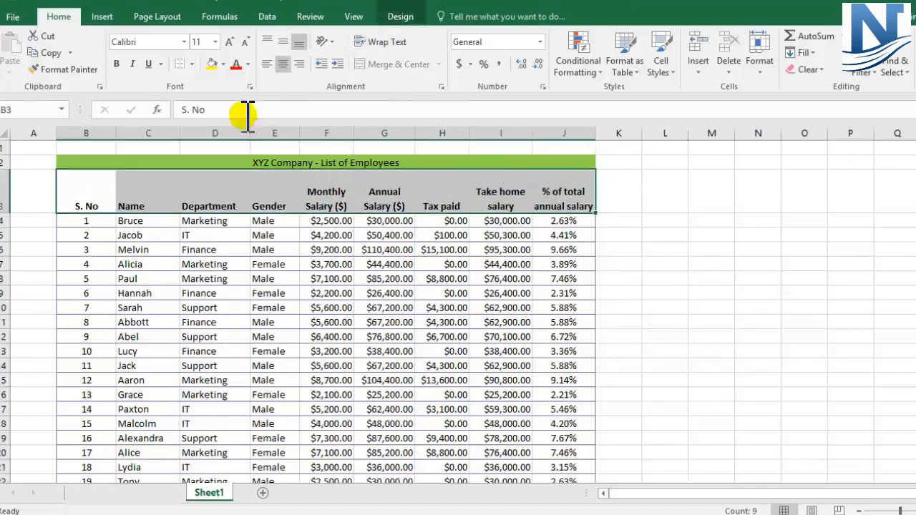
left_click(284, 45)
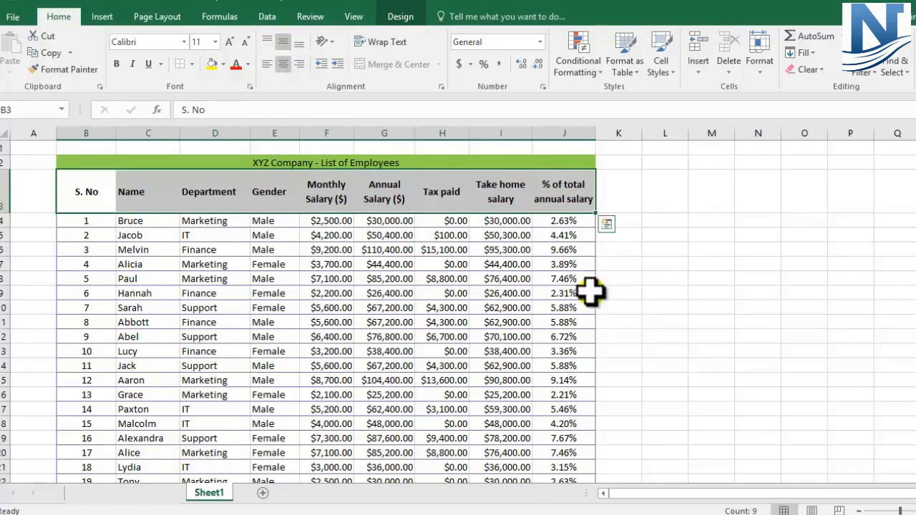
Step: Fill the table header row B3:J3 with a light purple theme color
left_click(224, 64)
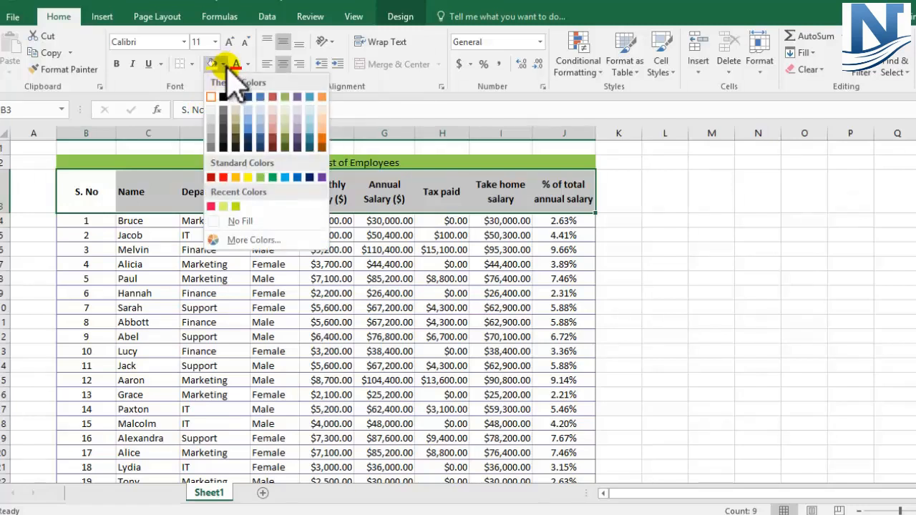
left_click(296, 117)
left_click(644, 222)
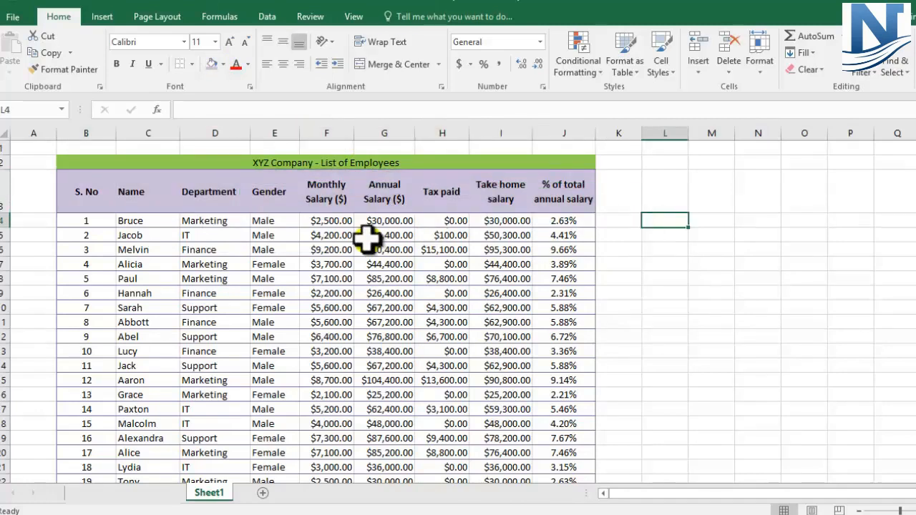
Step: Try removing the decimal places from the first monthly salary in F4
scroll(367, 240, "down", 1)
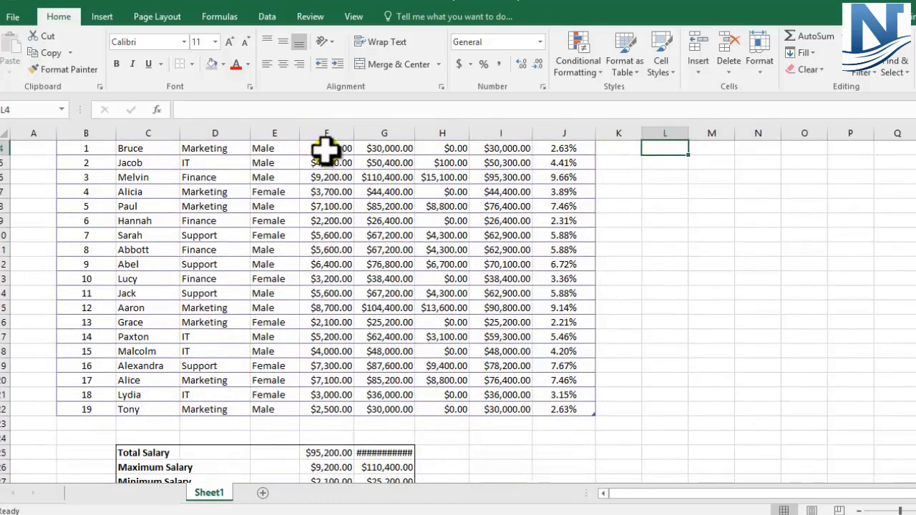
left_click(327, 148)
scroll(357, 249, "up", 1)
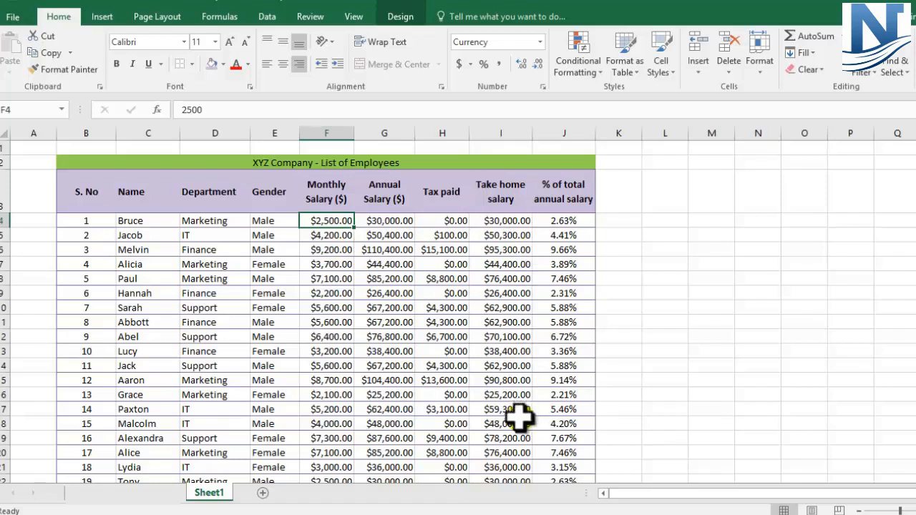
scroll(440, 448, "down", 1)
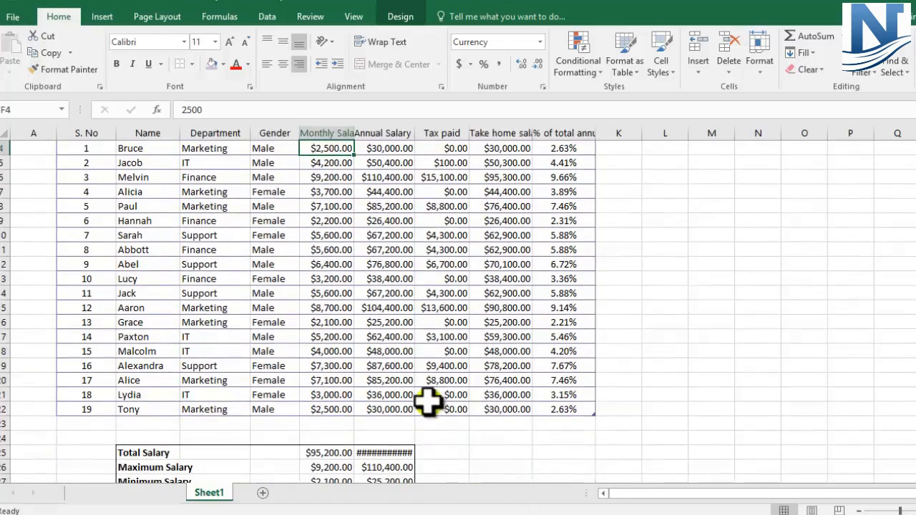
scroll(422, 394, "up", 1)
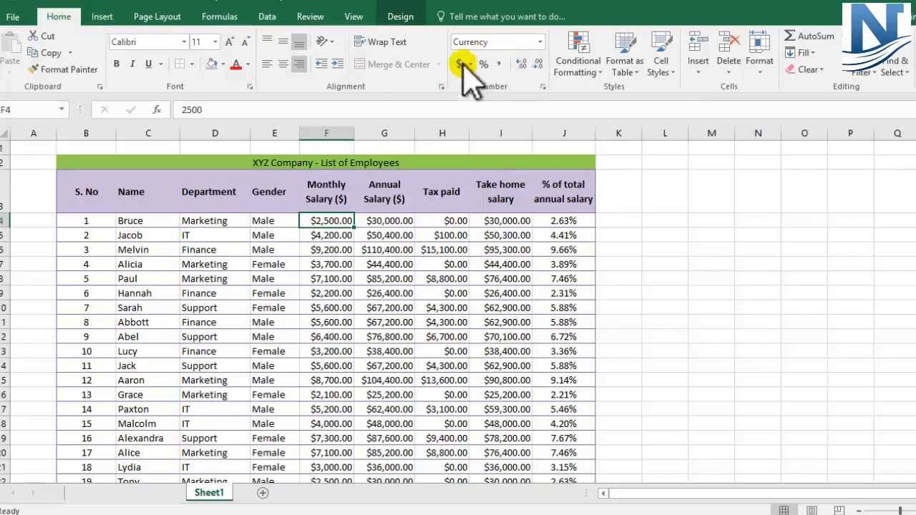
left_click(540, 63)
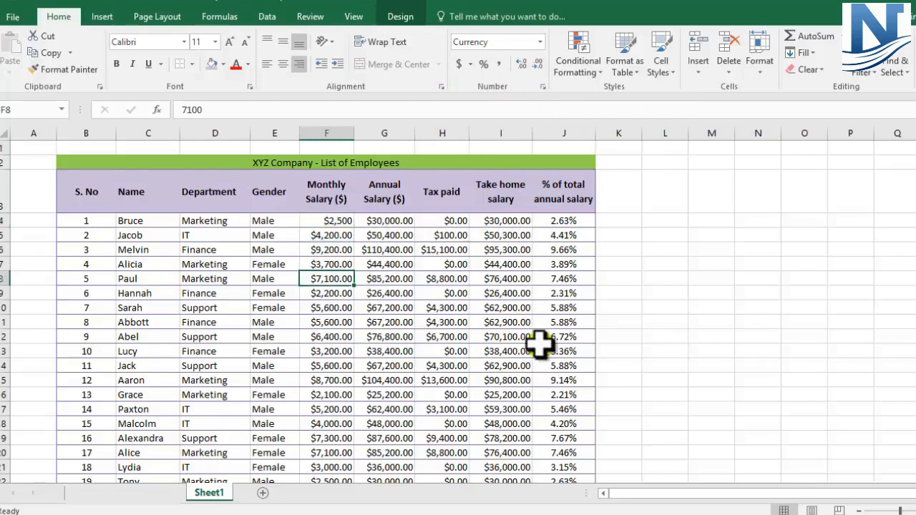
left_click_drag(328, 223, 491, 452)
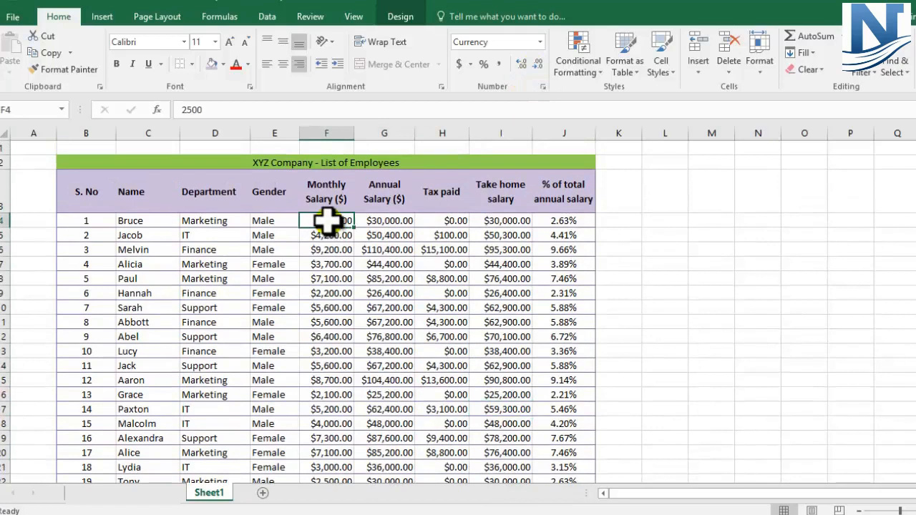
left_click(370, 237)
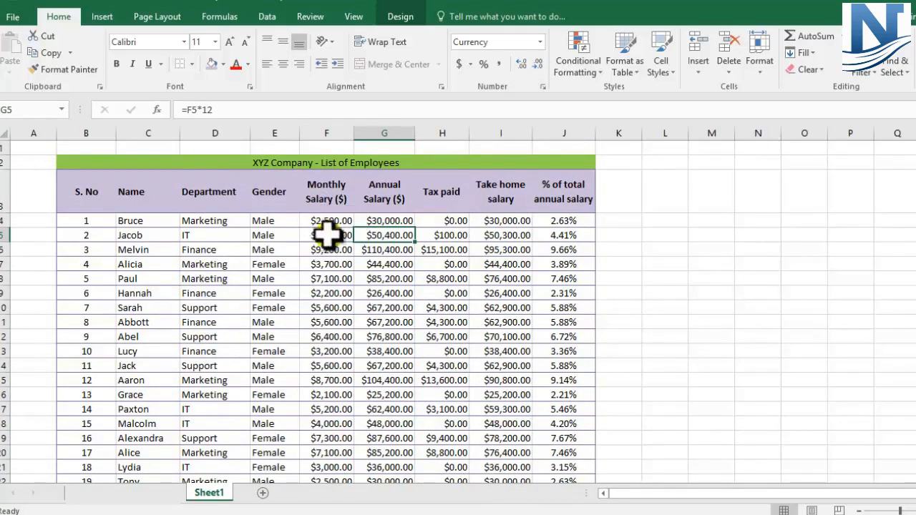
Step: Remove both decimal places from all salary and tax amounts in F4:I22
scroll(321, 225, "down", 1)
left_click_drag(325, 148, 494, 409)
left_click(538, 66)
left_click(538, 65)
scroll(427, 293, "up", 1)
left_click(429, 293)
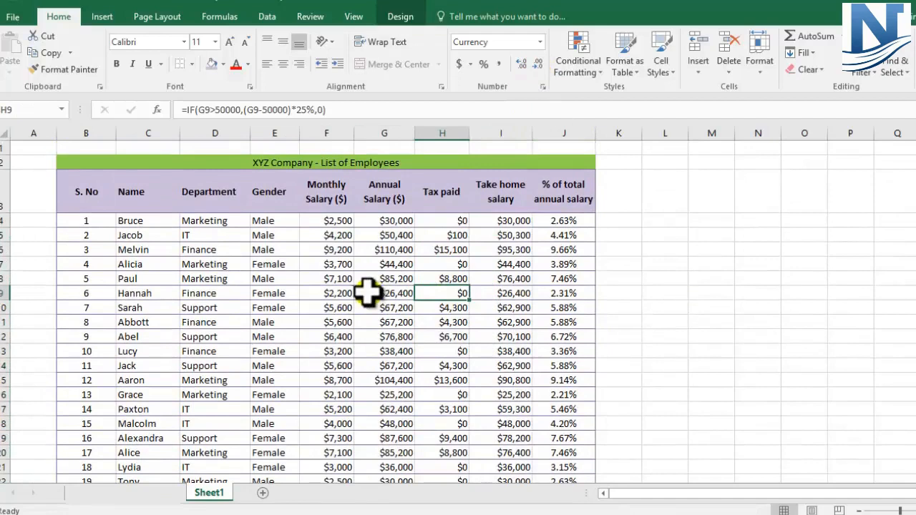
left_click(501, 221)
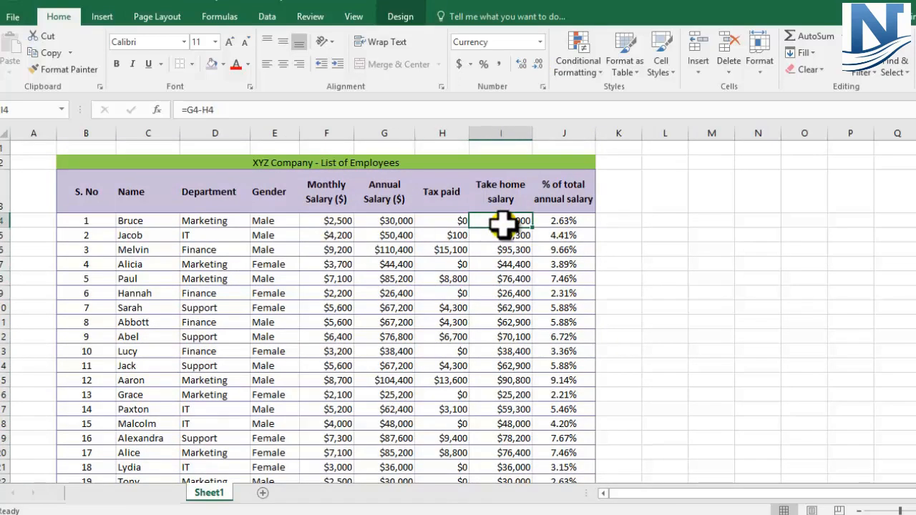
Step: Apply the purple banded Medium table style from Format as Table to the employee table, B3:J22
left_click(89, 191)
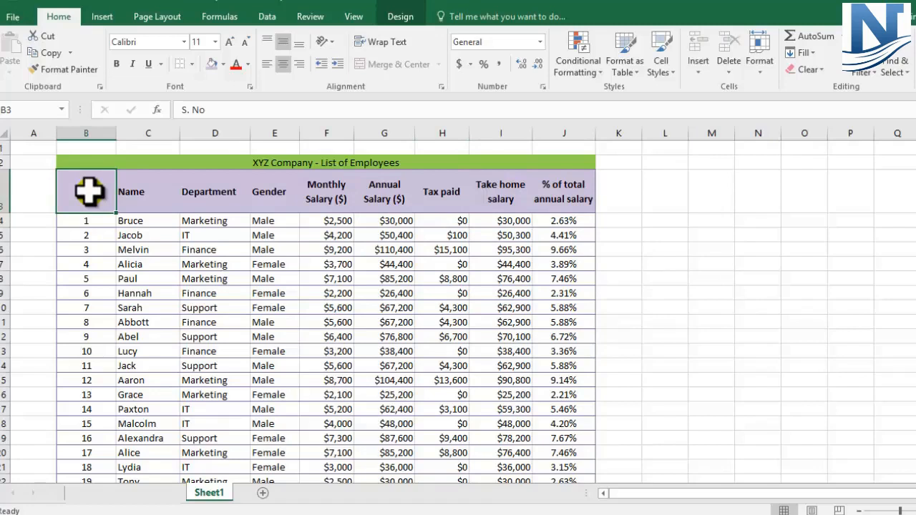
left_click_drag(89, 191, 572, 453)
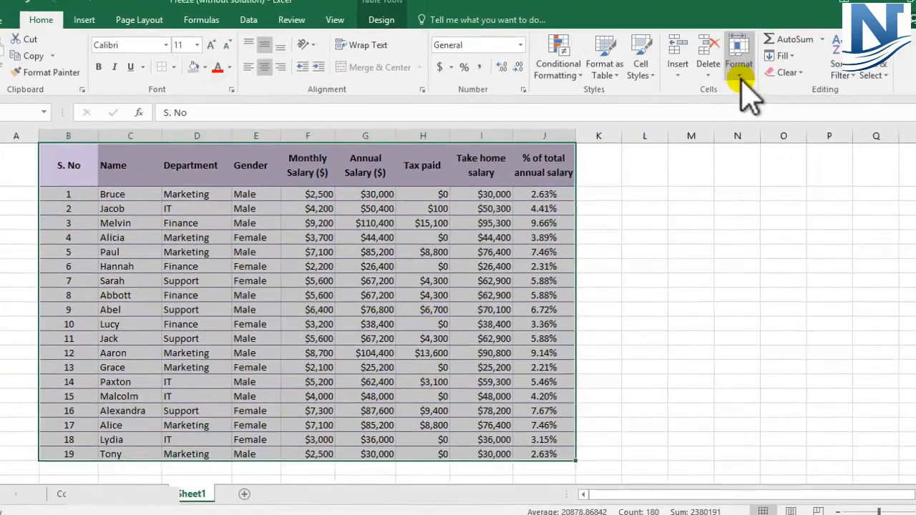
left_click(741, 75)
left_click(607, 74)
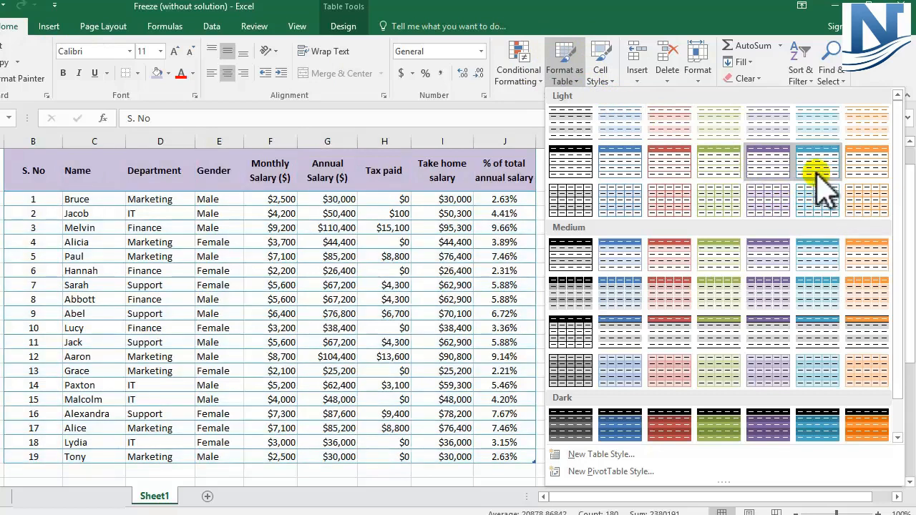
left_click(757, 259)
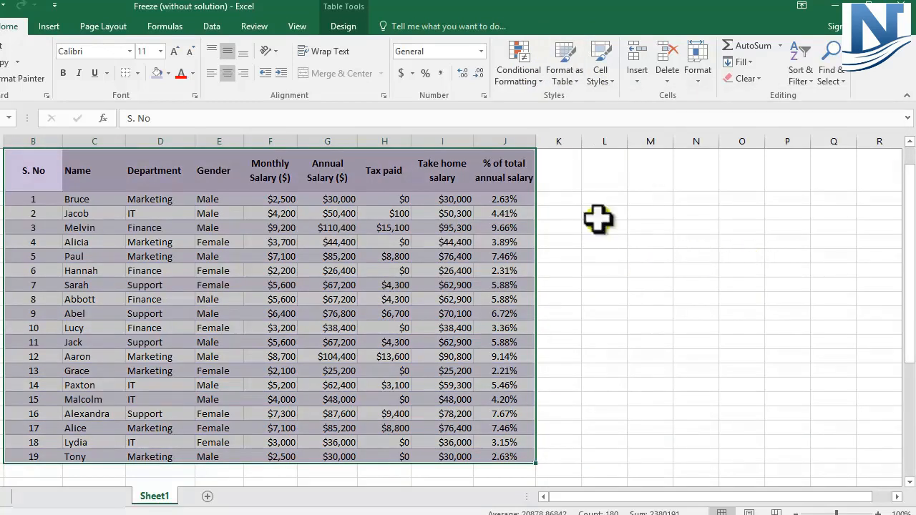
left_click(573, 83)
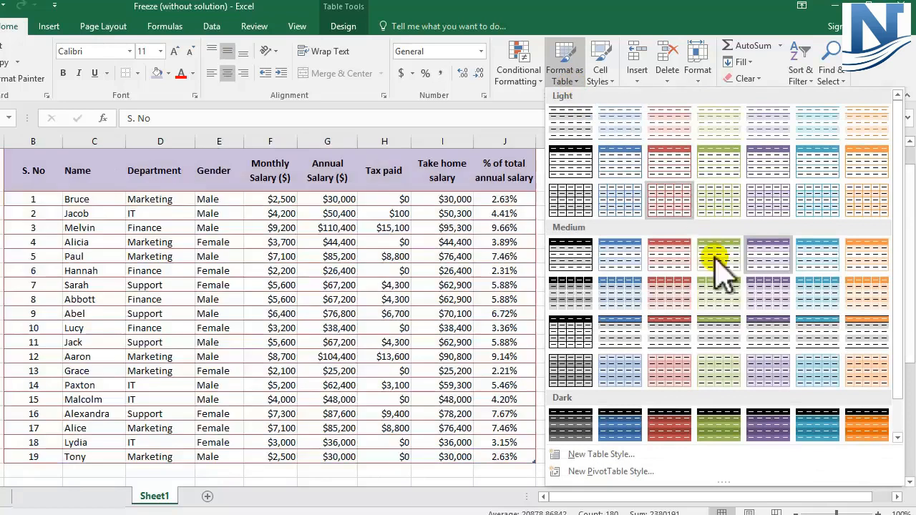
left_click(608, 271)
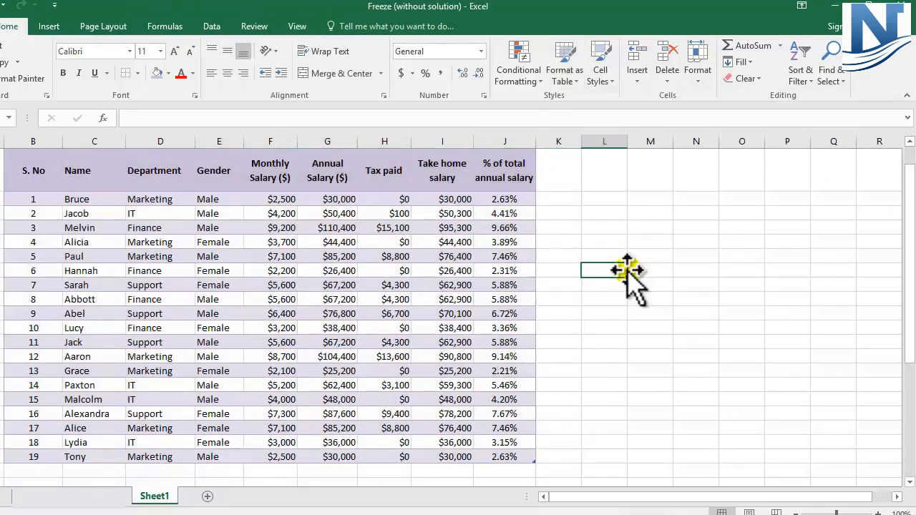
Step: Widen column G slightly so the annual Total Salary figure below the table fits in its cell
scroll(626, 276, "up", 1)
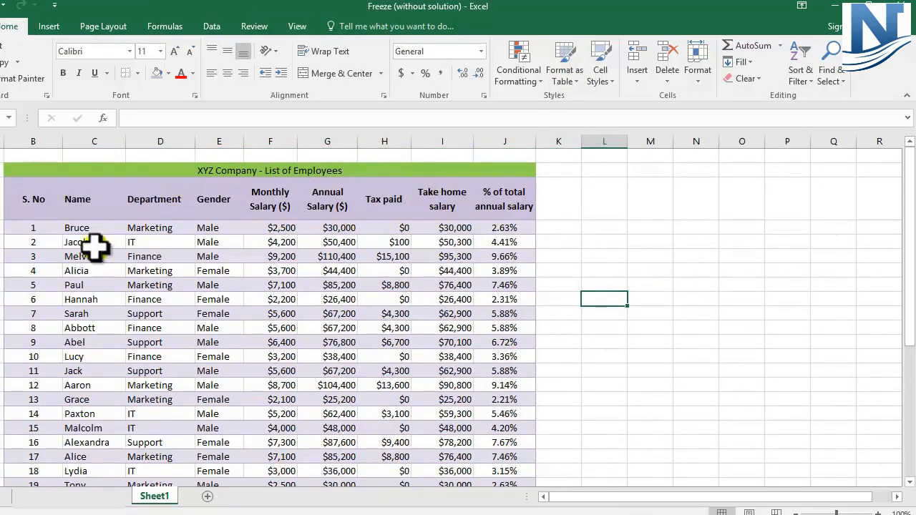
scroll(279, 239, "down", 2)
scroll(279, 242, "down", 3)
left_click(318, 328)
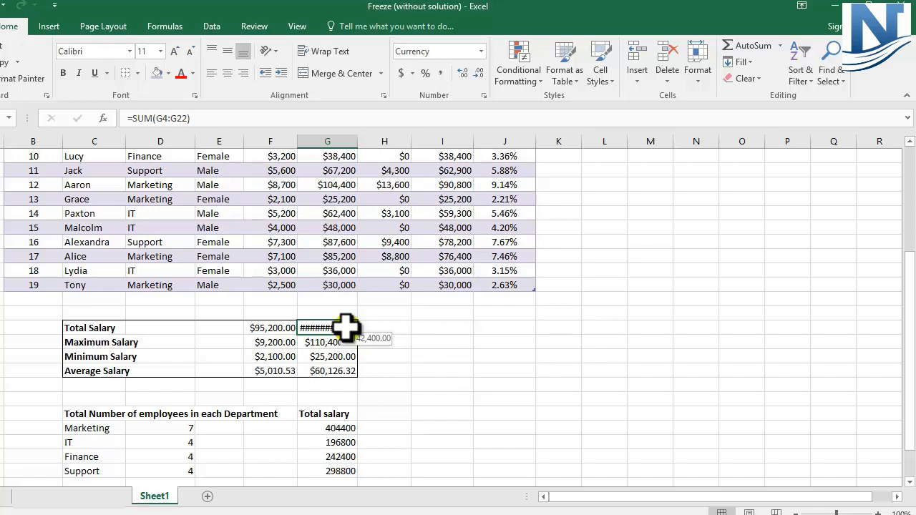
left_click_drag(356, 140, 365, 143)
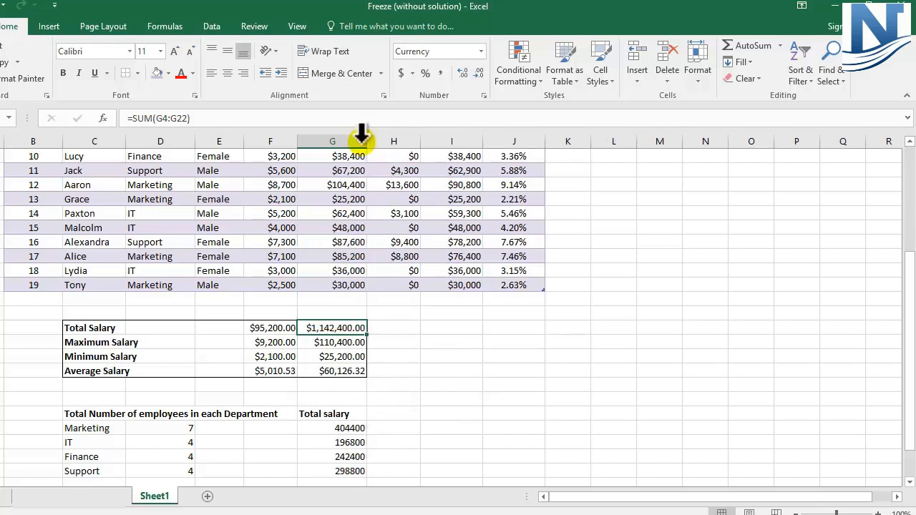
Step: Remove both decimal places from the total, maximum, minimum and average salary figures in F25:G28
left_click_drag(286, 328, 323, 371)
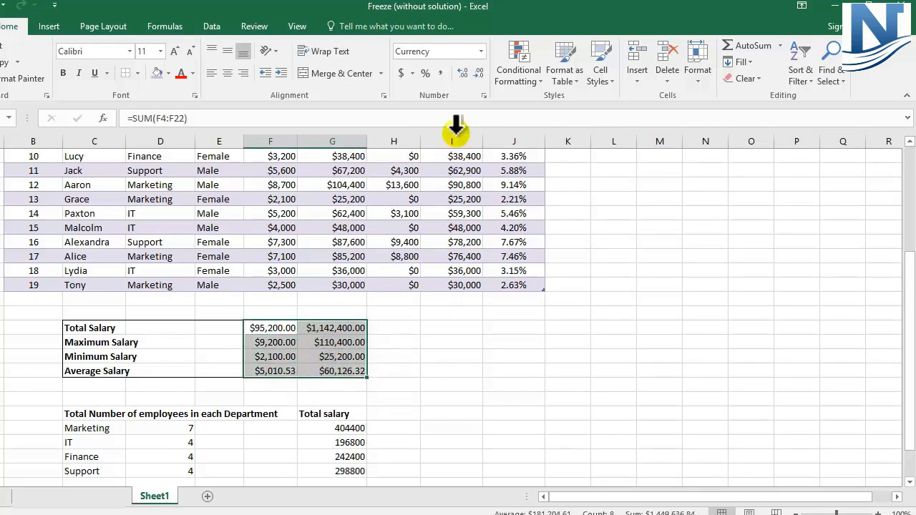
left_click(480, 74)
left_click(480, 74)
left_click(450, 327)
Step: Put Thick Outside Borders around the salary summary block from Total Salary to Average Salary, C25:G28
left_click_drag(71, 327, 336, 366)
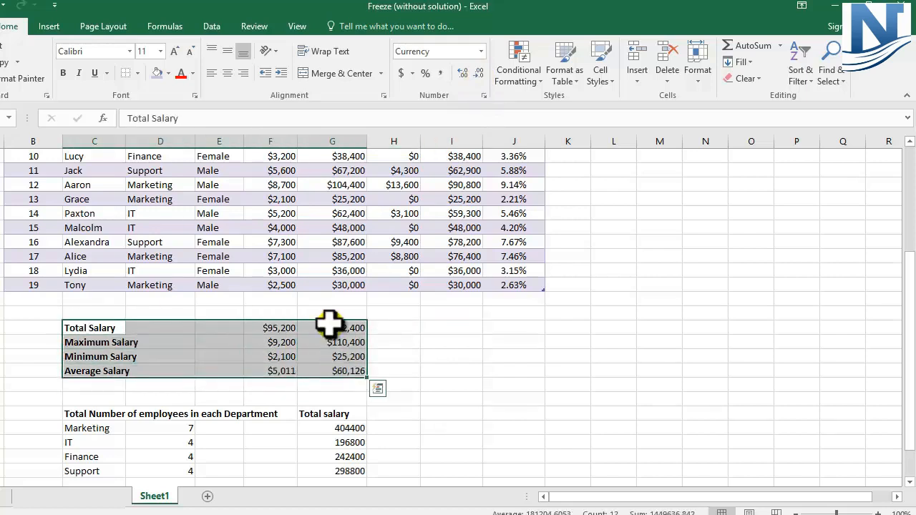
left_click(138, 73)
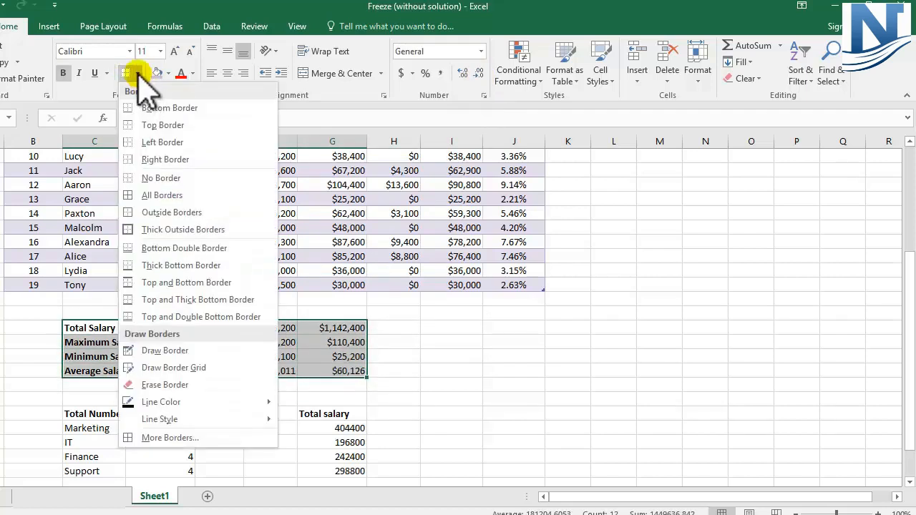
left_click(146, 229)
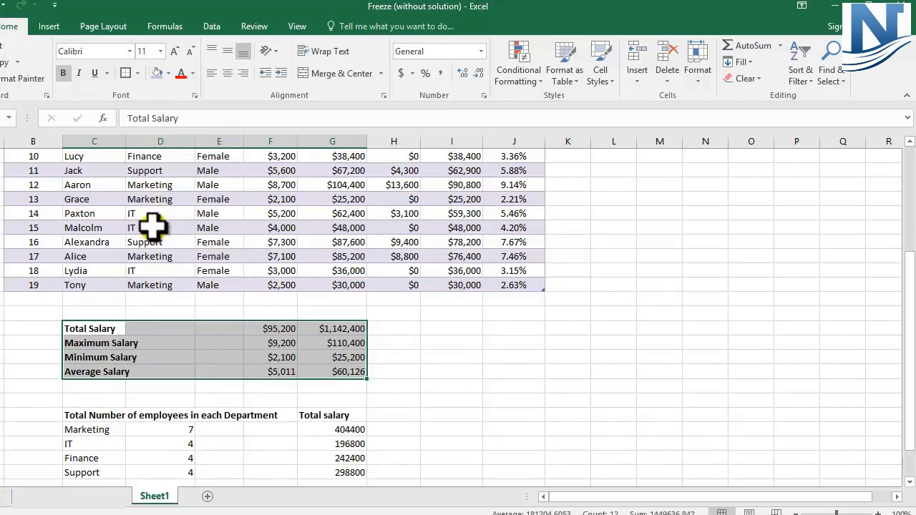
left_click(411, 357)
Step: Put Thick Outside Borders around the department employee count and total salary block, C31:G35
scroll(450, 363, "down", 2)
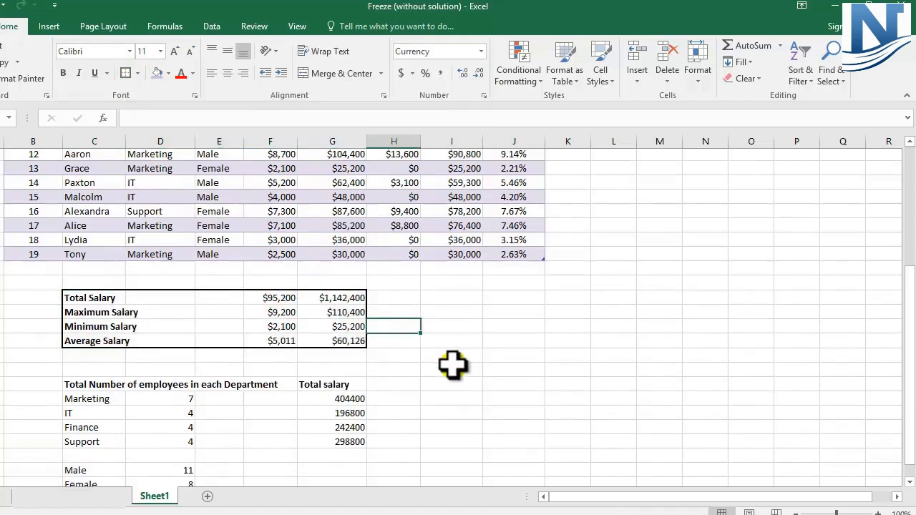
scroll(453, 364, "down", 1)
left_click_drag(87, 286, 334, 345)
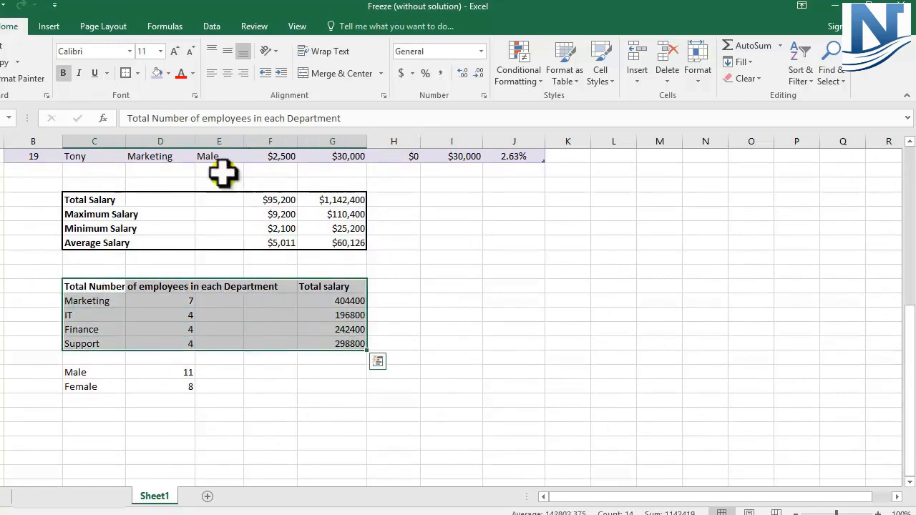
left_click(125, 73)
left_click(423, 290)
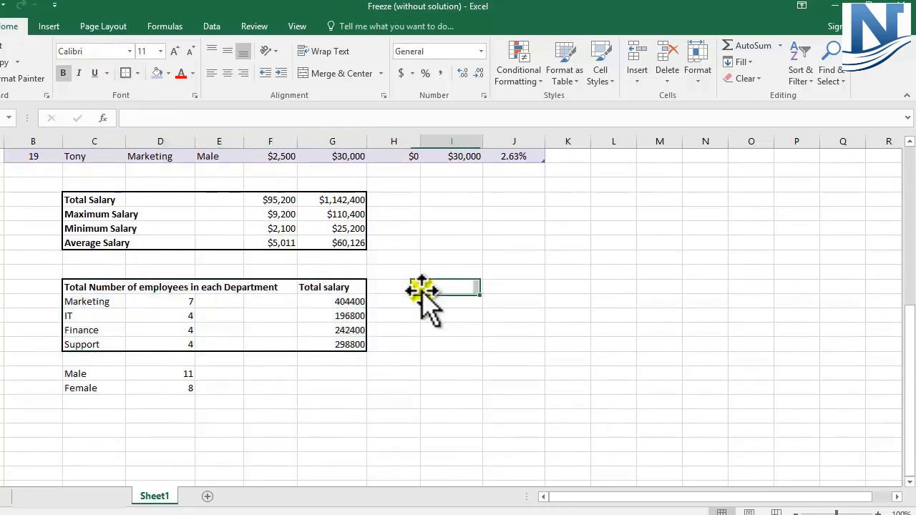
Step: Put Thick Outside Borders around the Male and Female count block below the department figures
left_click_drag(72, 373, 136, 384)
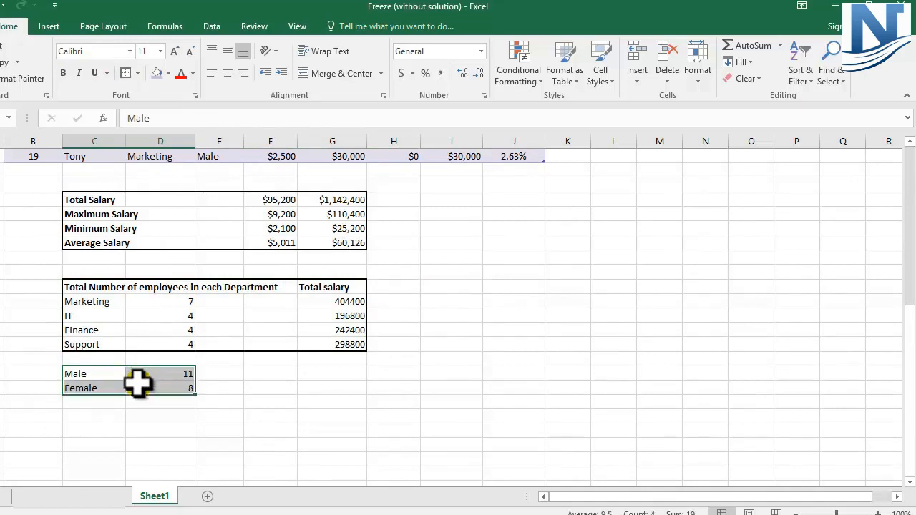
left_click(126, 73)
left_click(412, 373)
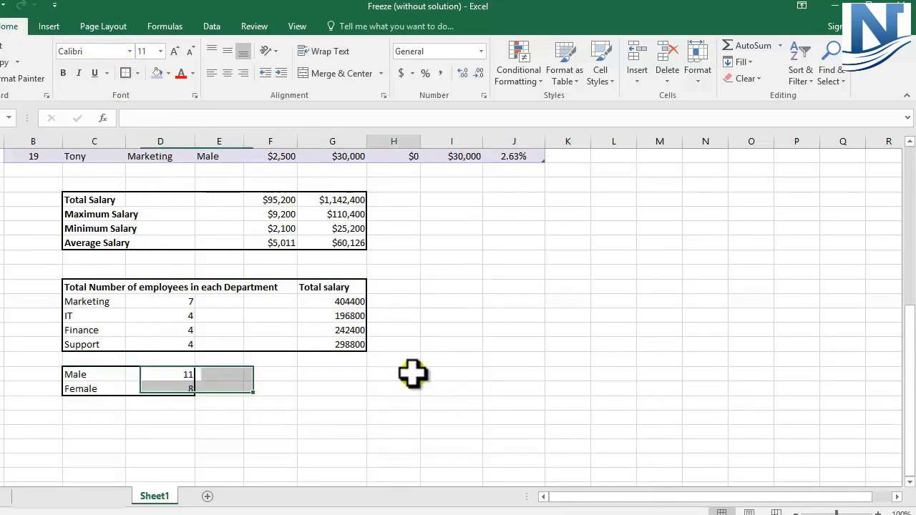
Step: Review the finished formatting of the title, header row, employee data and salary summary
scroll(413, 372, "up", 4)
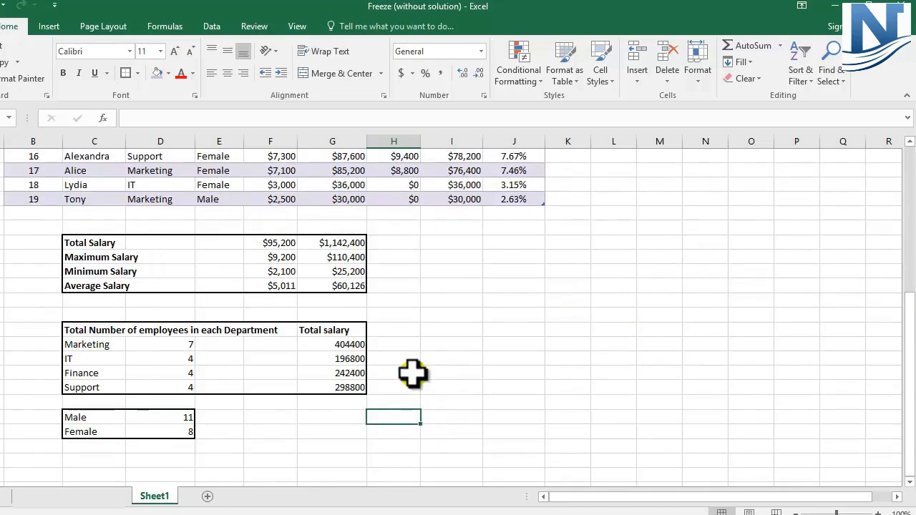
scroll(412, 372, "up", 3)
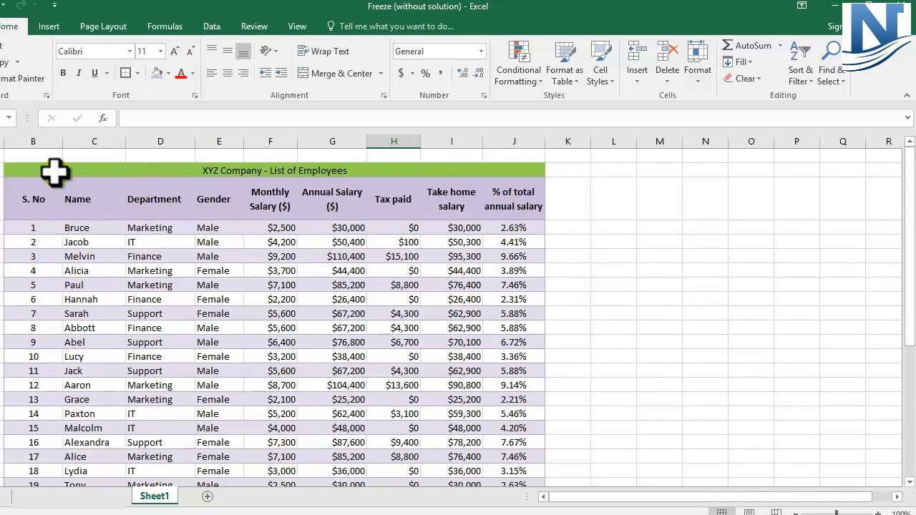
left_click(16, 169)
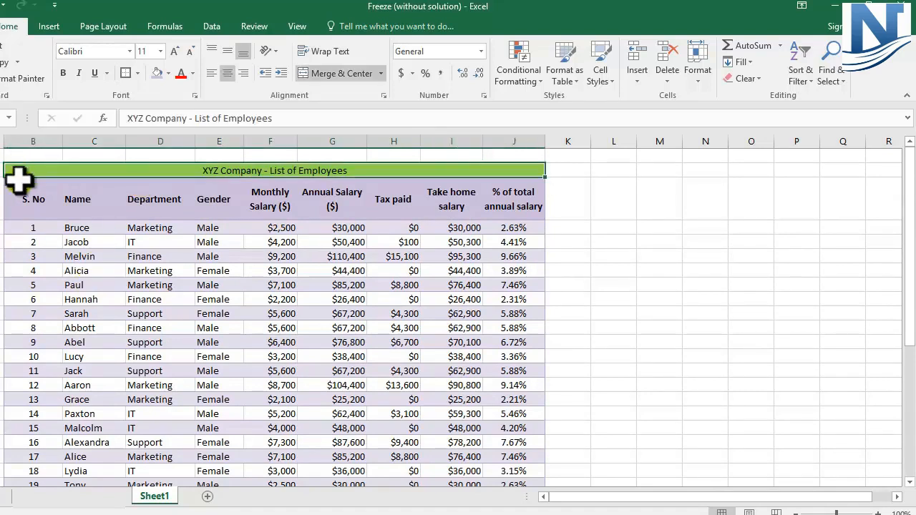
left_click(27, 205)
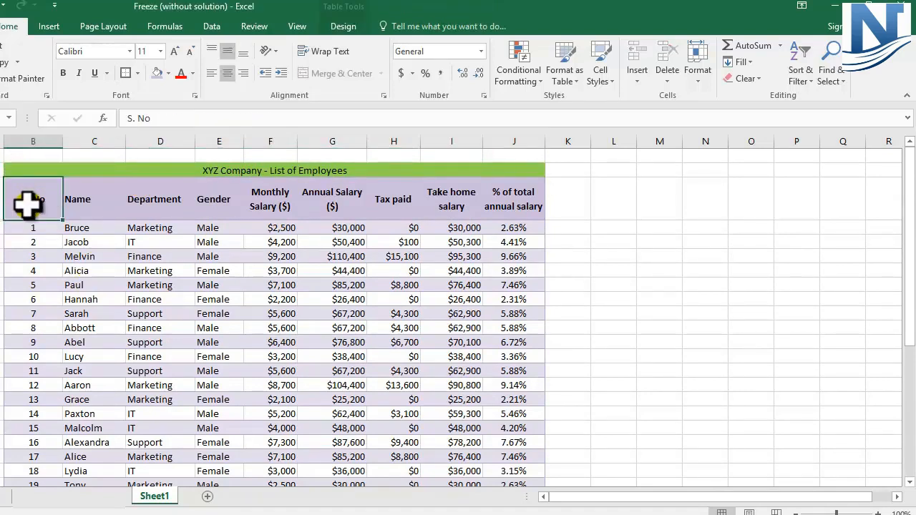
left_click(285, 204)
left_click_drag(26, 193, 517, 446)
scroll(612, 469, "down", 2)
left_click_drag(84, 415, 331, 462)
left_click_drag(356, 229, 350, 332)
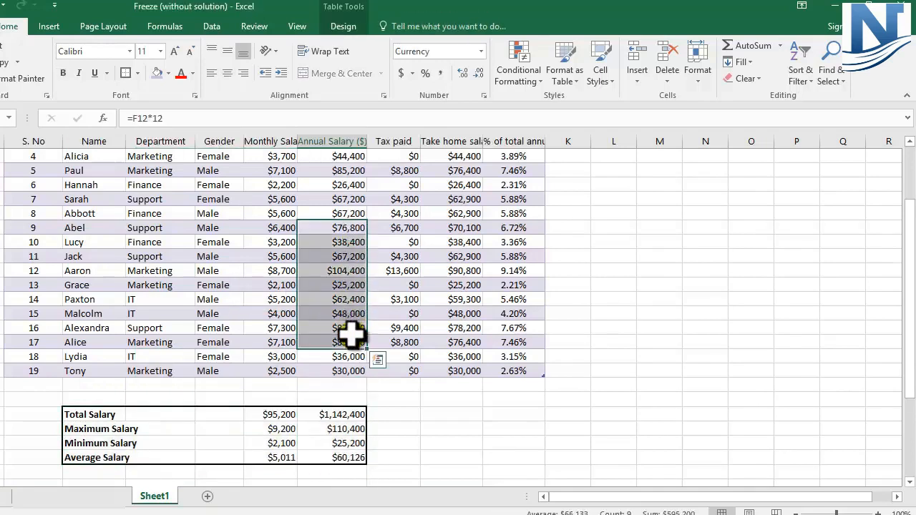